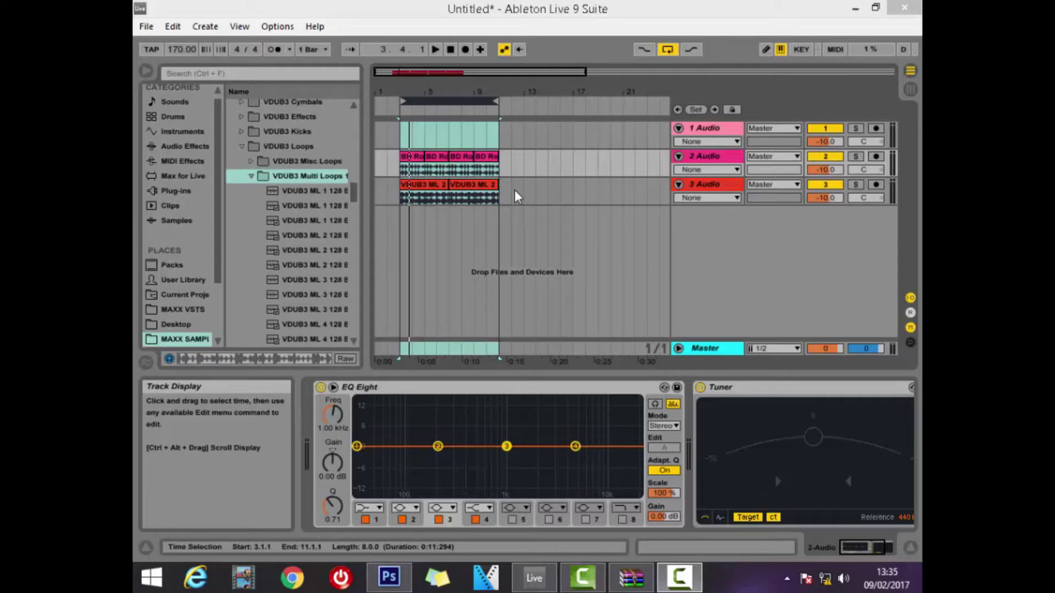
- Mute the 3 Audio track and play the loop with the 2 Audio track's device chain shown
click(733, 161)
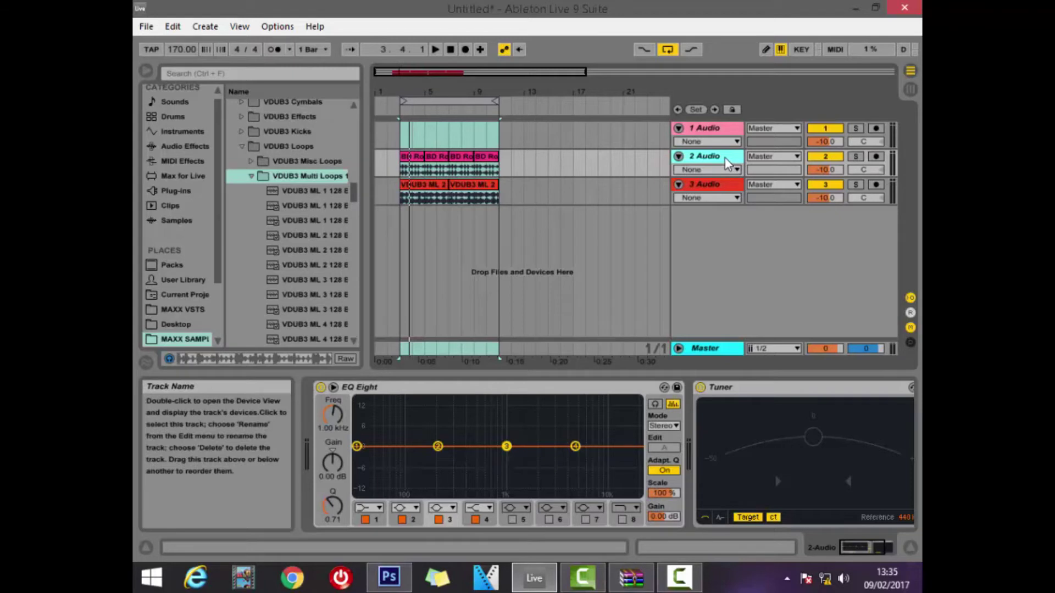
click(813, 185)
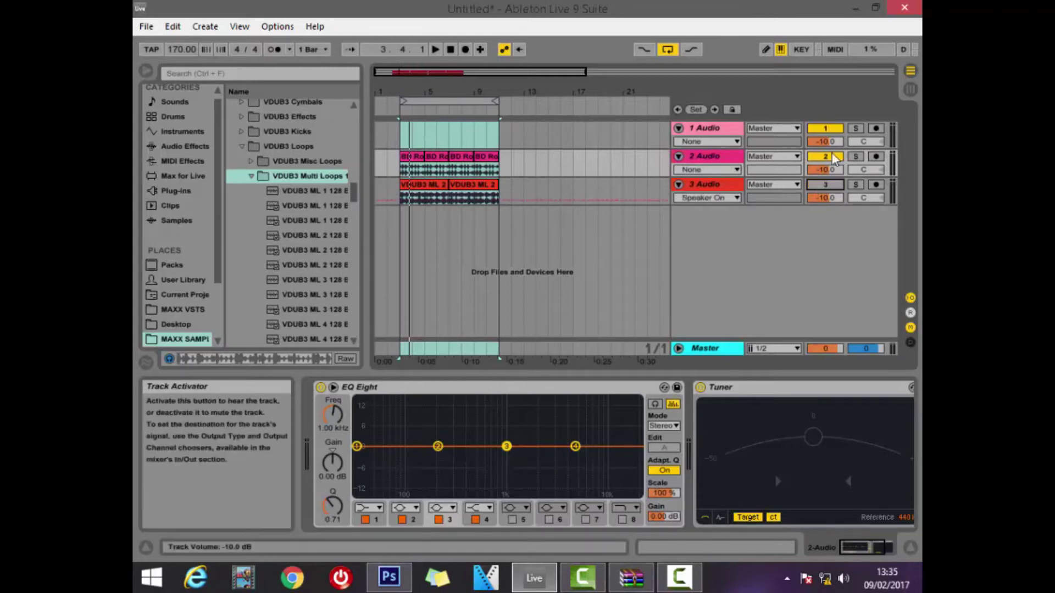
click(708, 159)
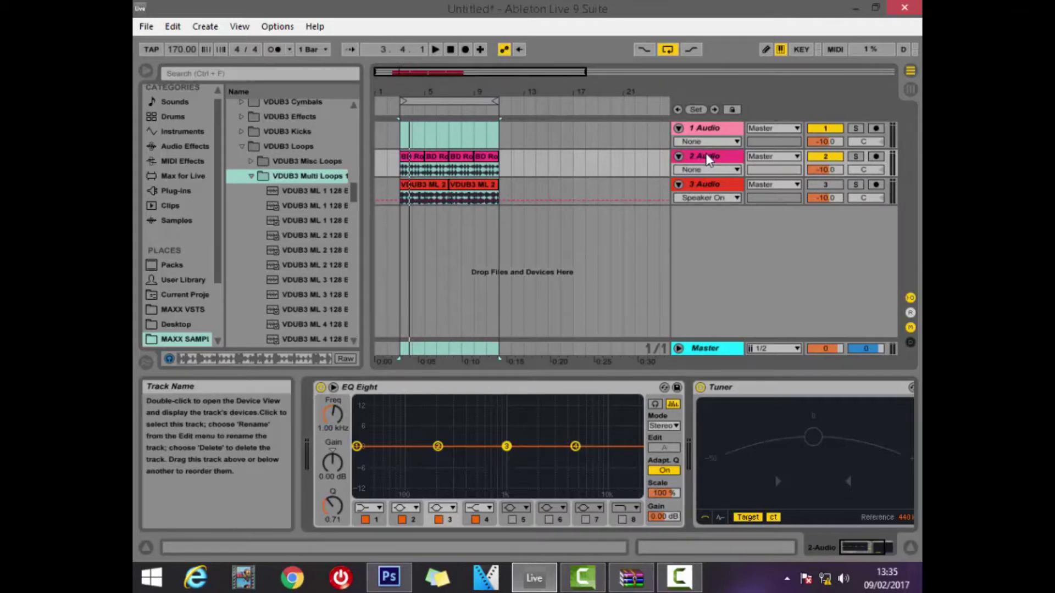
drag(853, 543, 856, 547)
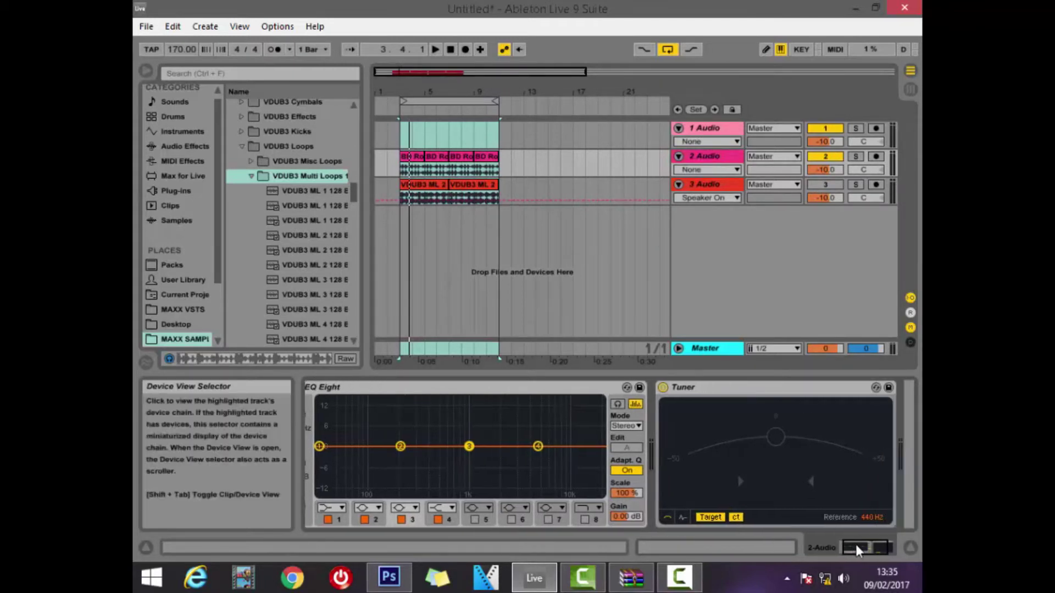
key(space)
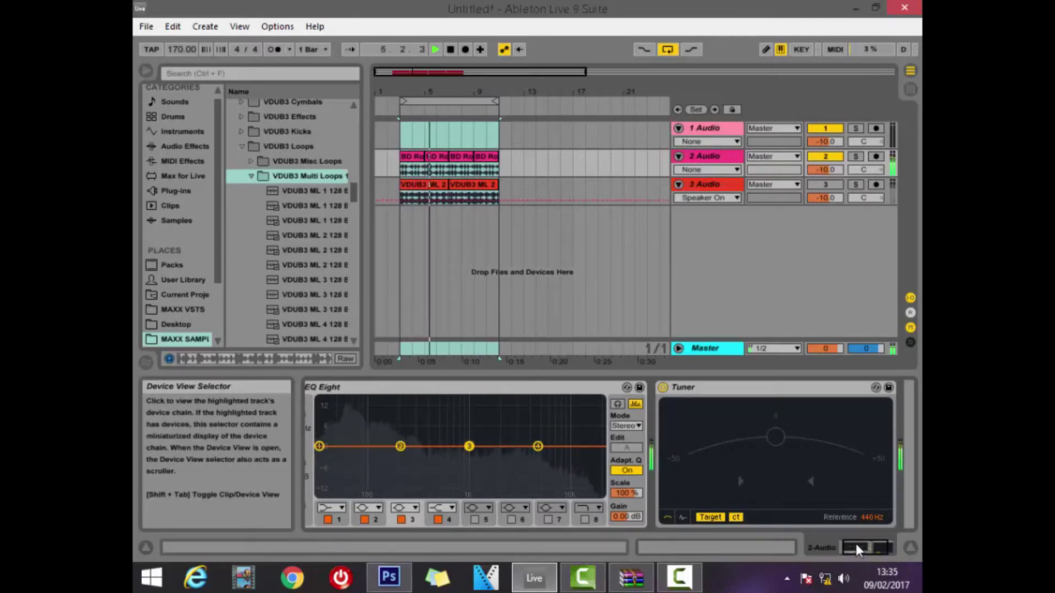
drag(856, 544, 861, 545)
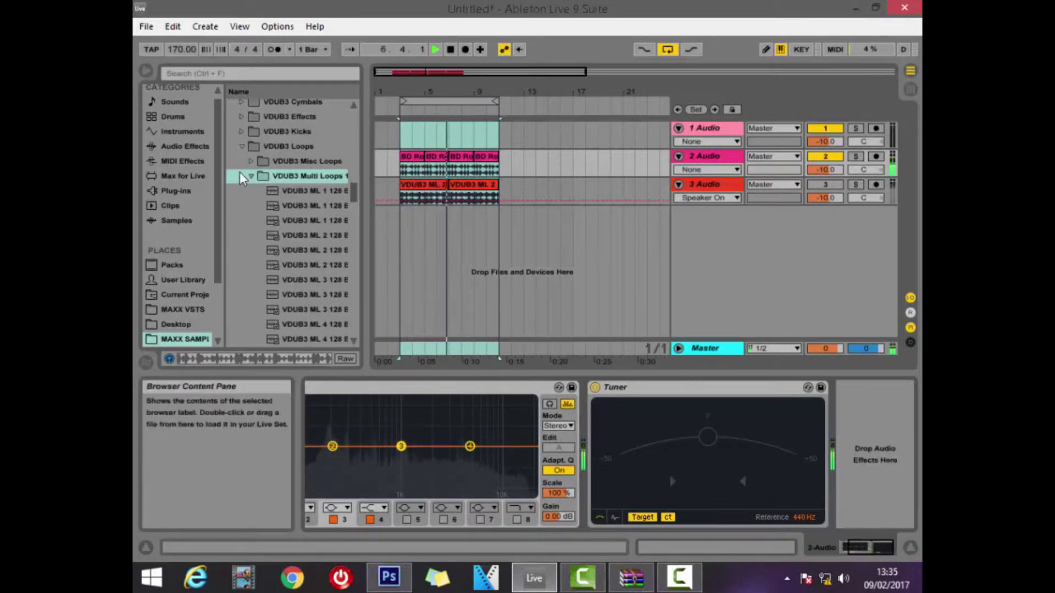
- Add a Compressor from the audio effects to the end of the 2 Audio track's device chain
scroll(247, 192, up, 20)
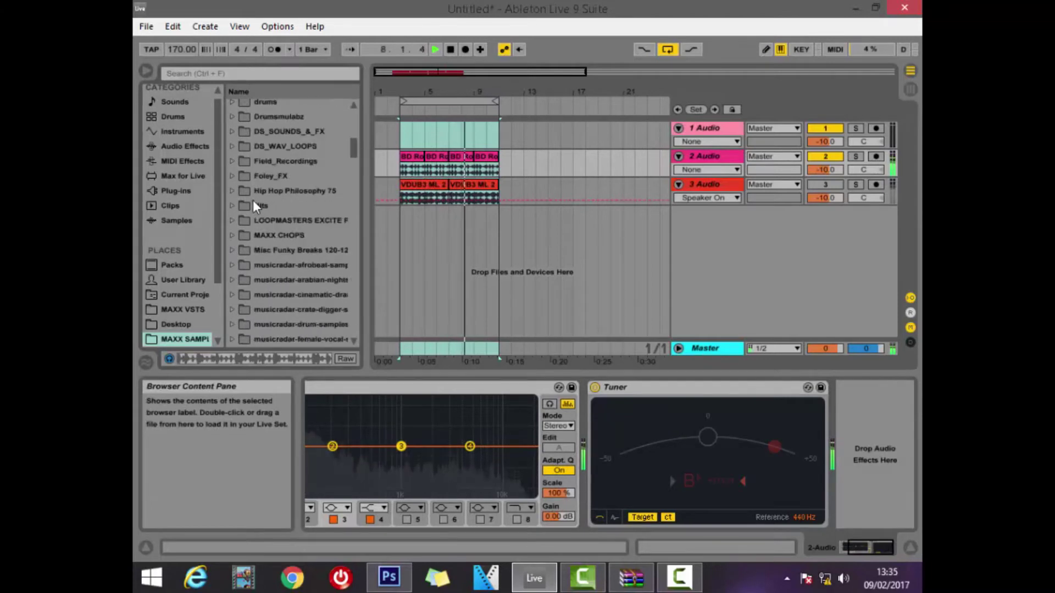
scroll(256, 208, up, 7)
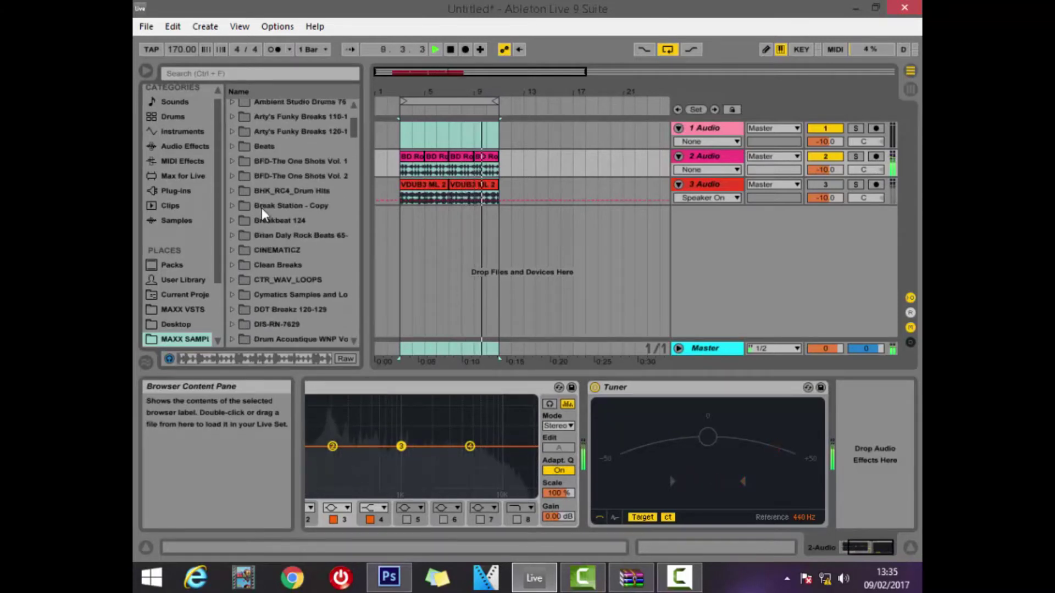
click(184, 146)
click(274, 175)
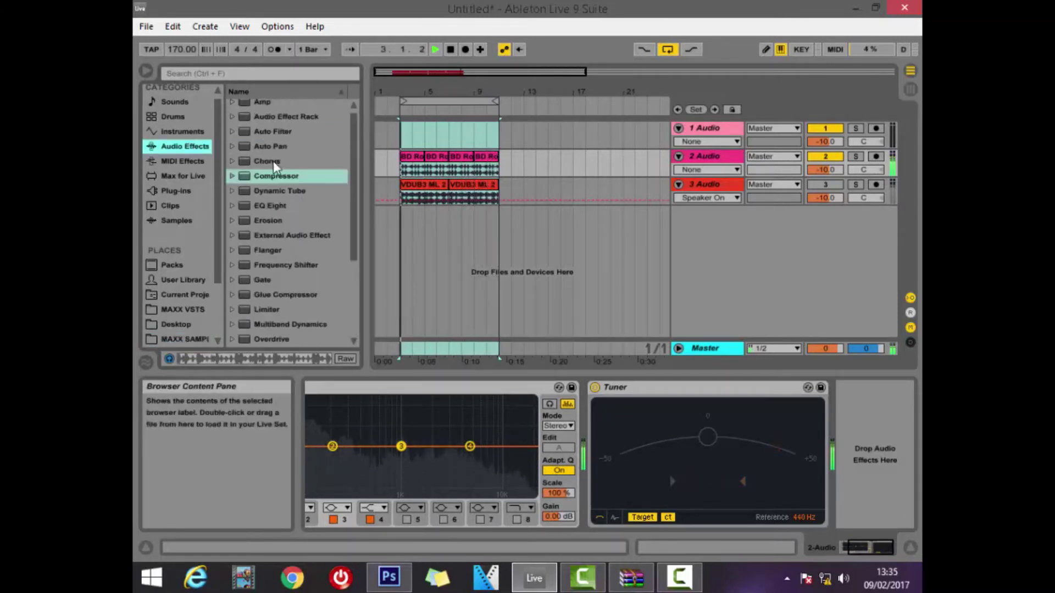
click(272, 178)
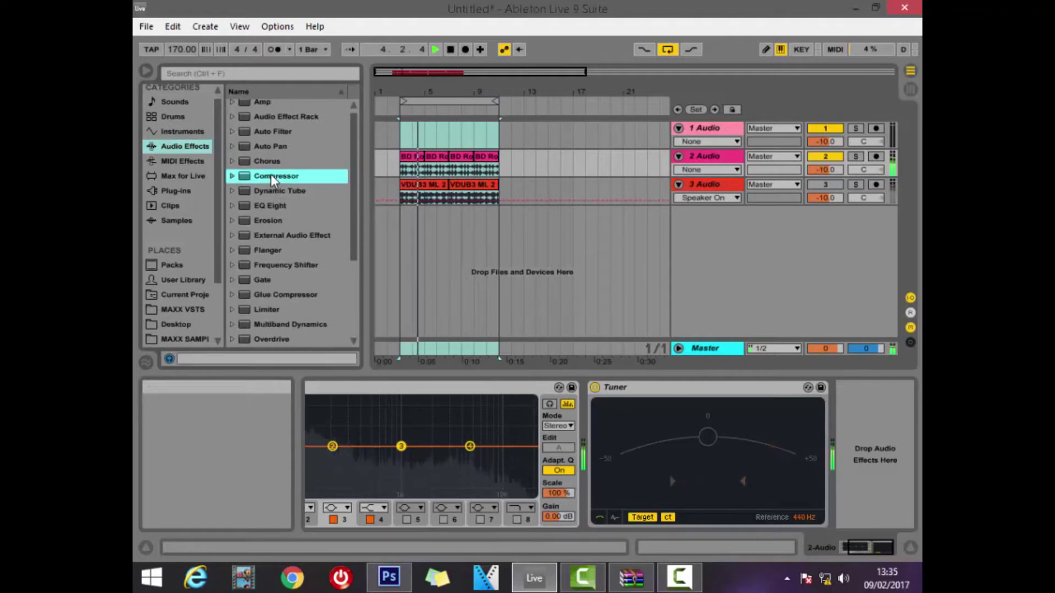
double_click(272, 178)
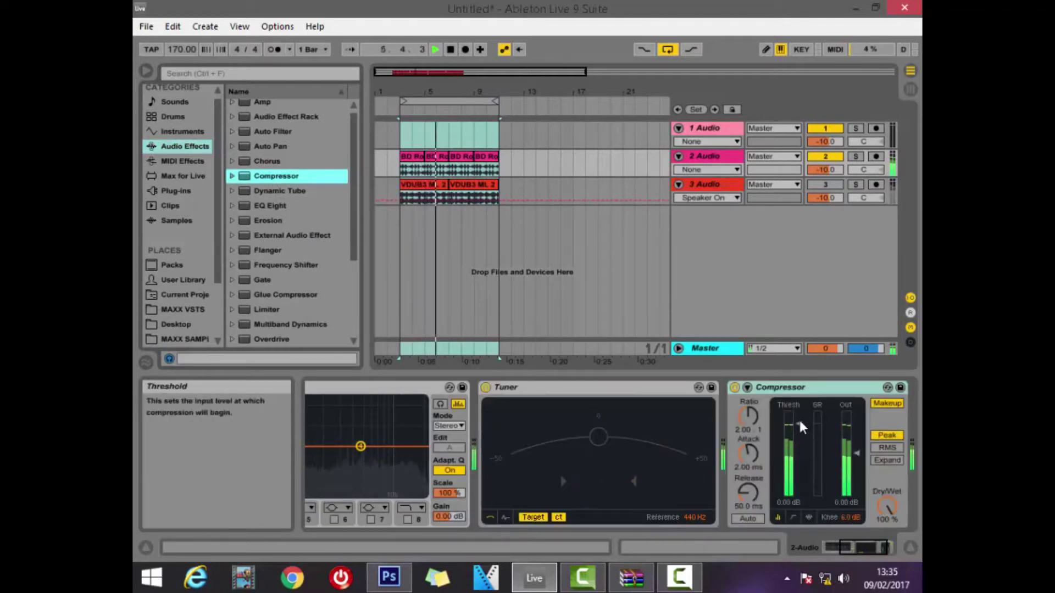
- Set the 2 Audio Compressor's threshold to -21.3 dB, attack to 134 ms and detection mode to RMS, and stop playback
drag(801, 427, 801, 471)
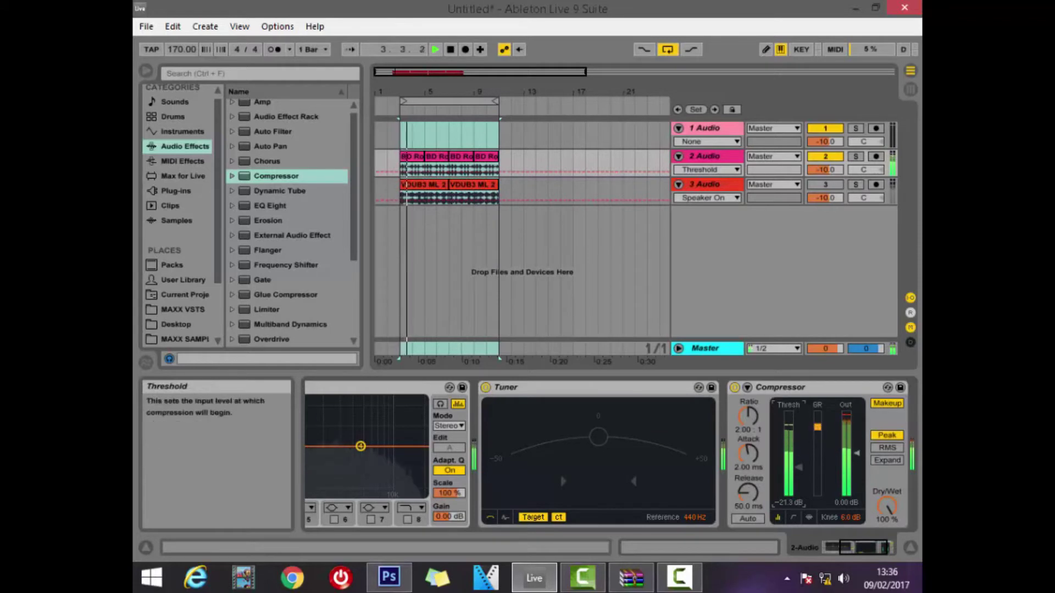
drag(748, 453, 748, 432)
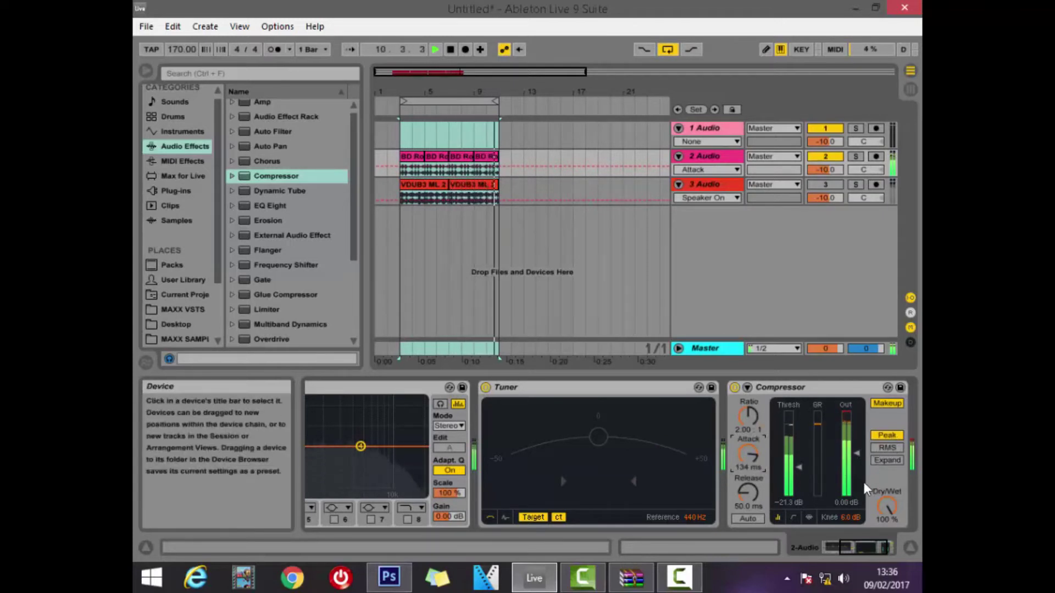
click(887, 448)
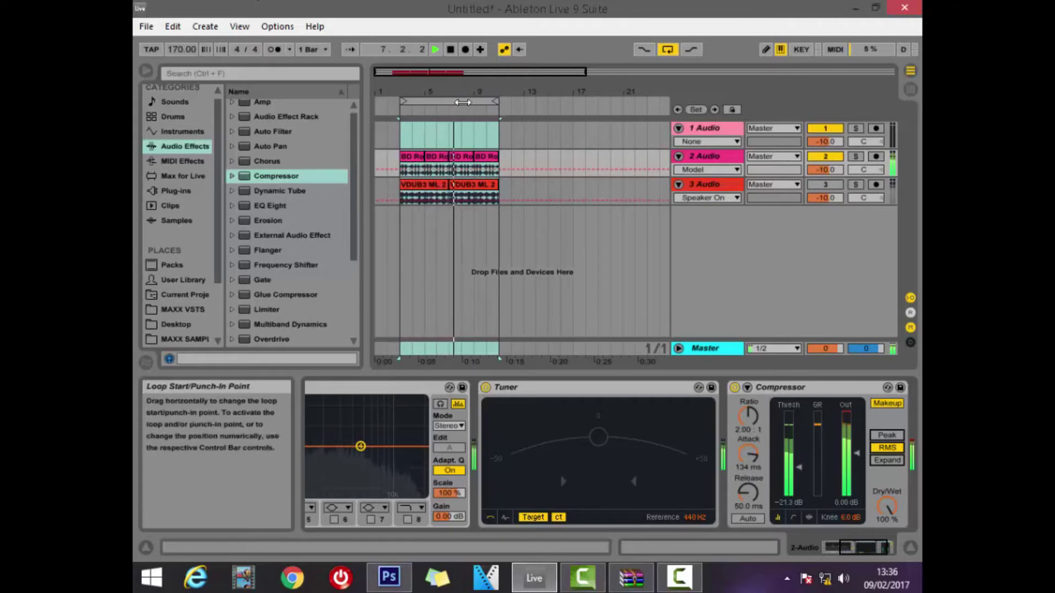
key(space)
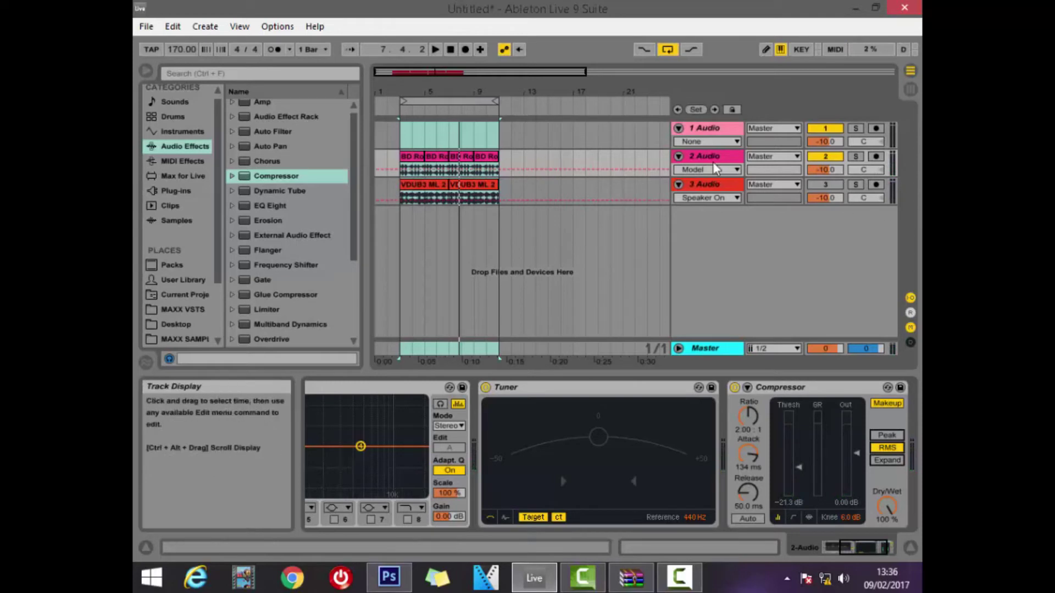
click(825, 157)
click(825, 184)
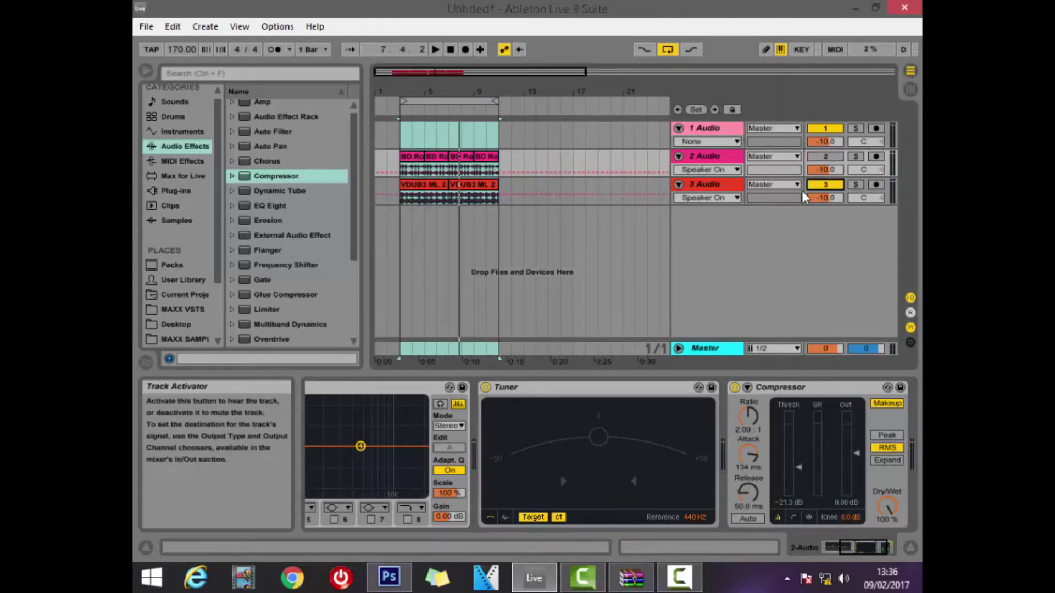
click(801, 199)
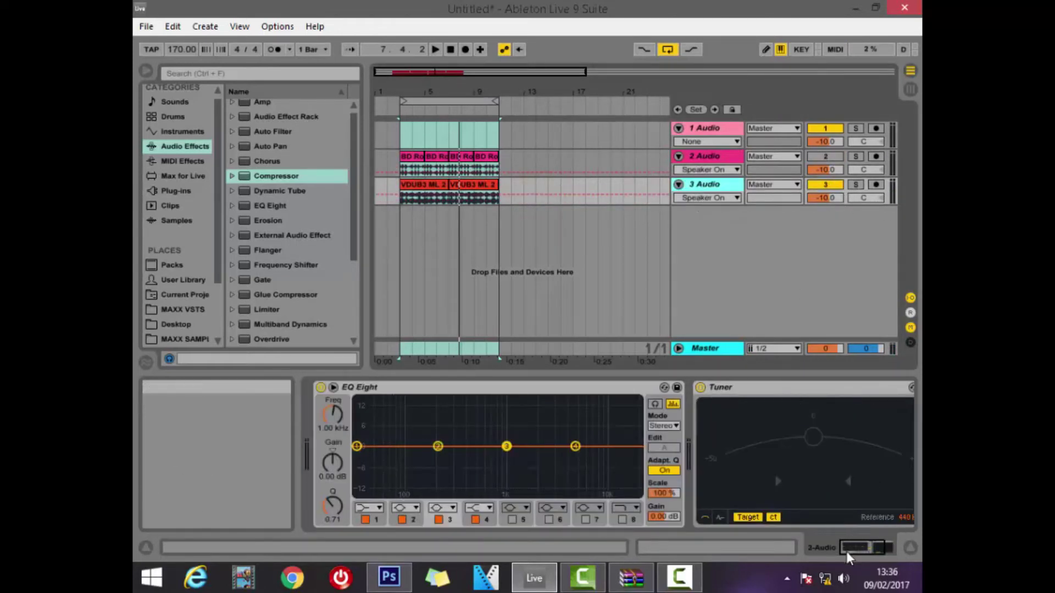
drag(846, 552, 855, 551)
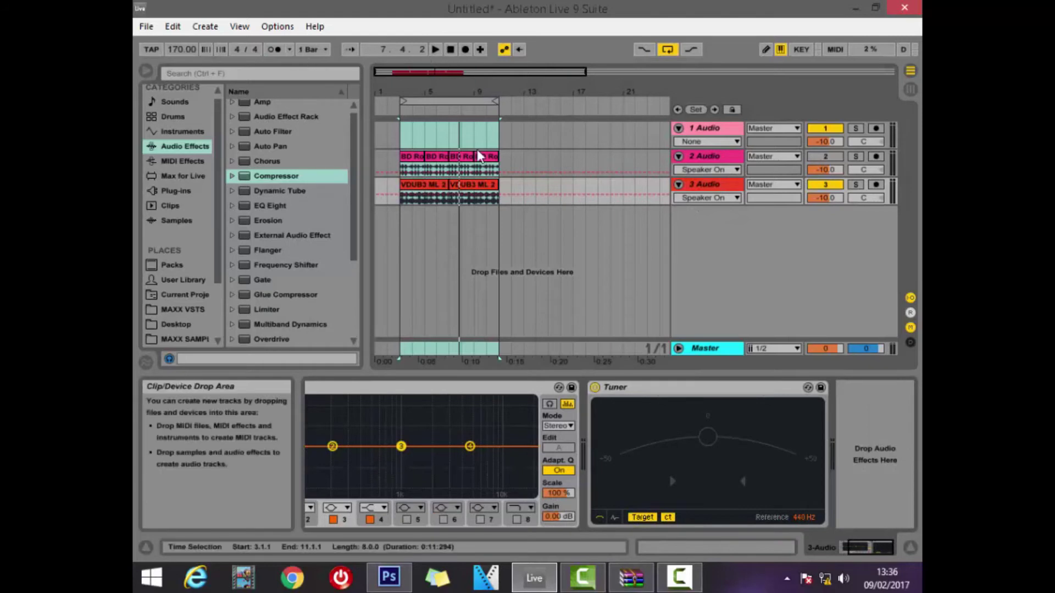
click(437, 50)
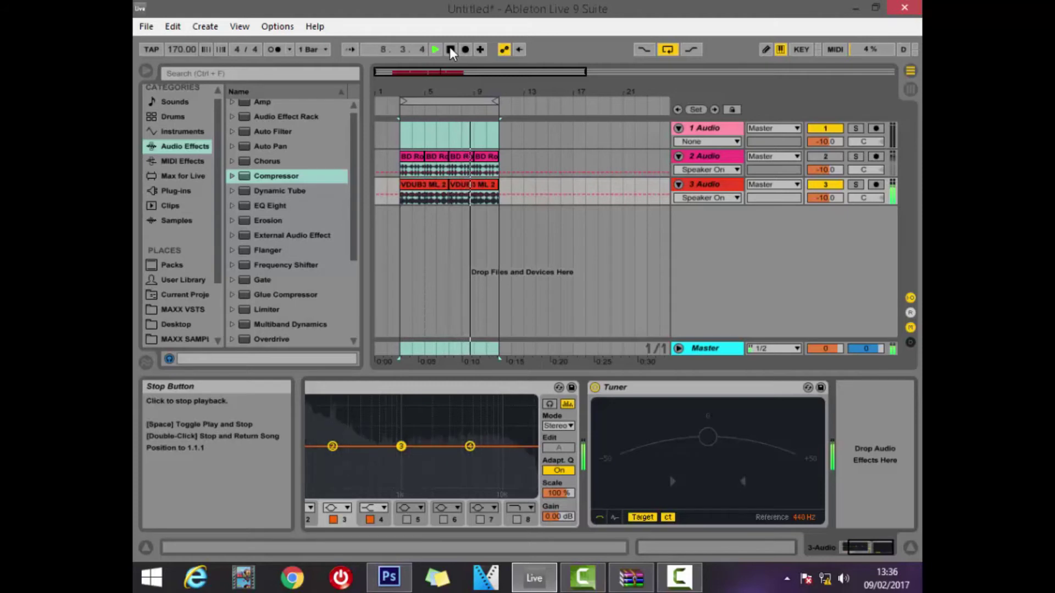
- Add a Compressor to the 3 Audio track with RMS detection, a -10.9 dB threshold and 77.4 ms attack, and stop playback
double_click(267, 184)
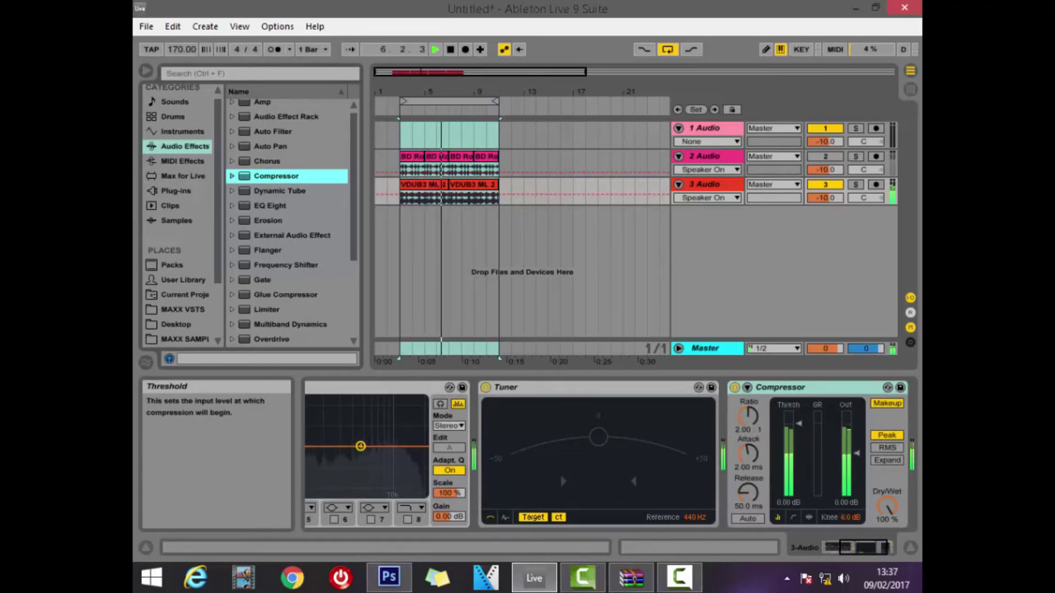
click(887, 448)
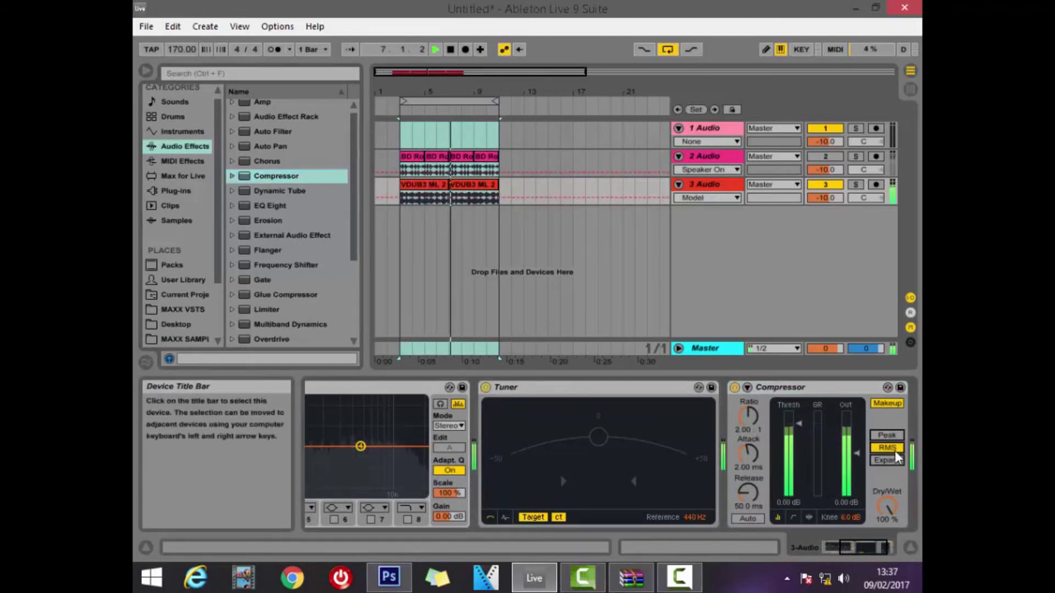
click(791, 431)
mouse_move(798, 424)
mouse_down()
mouse_move(798, 493)
mouse_move(798, 444)
mouse_up()
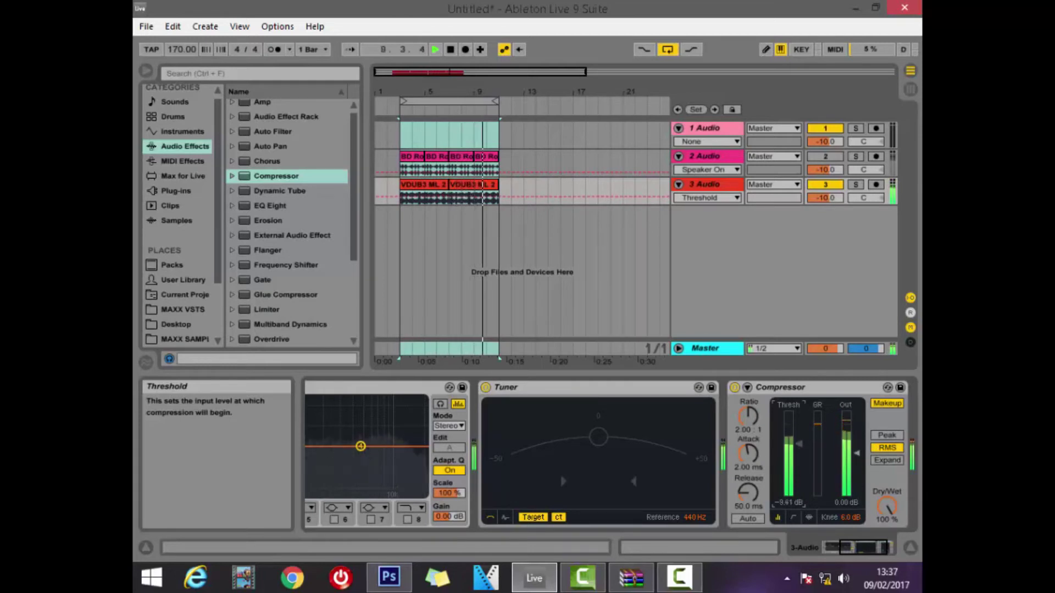
drag(798, 444, 748, 439)
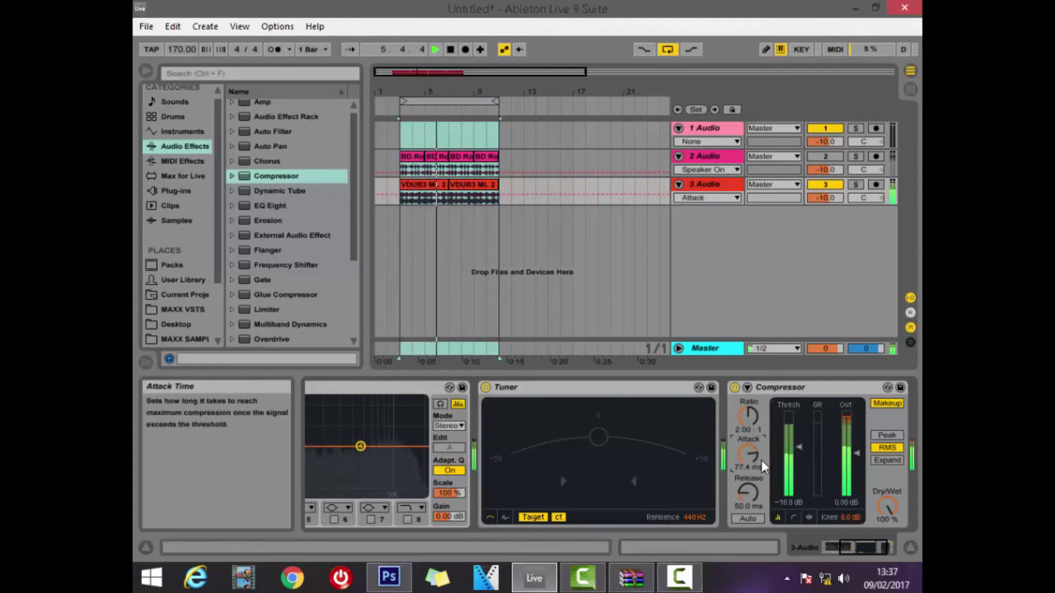
click(451, 49)
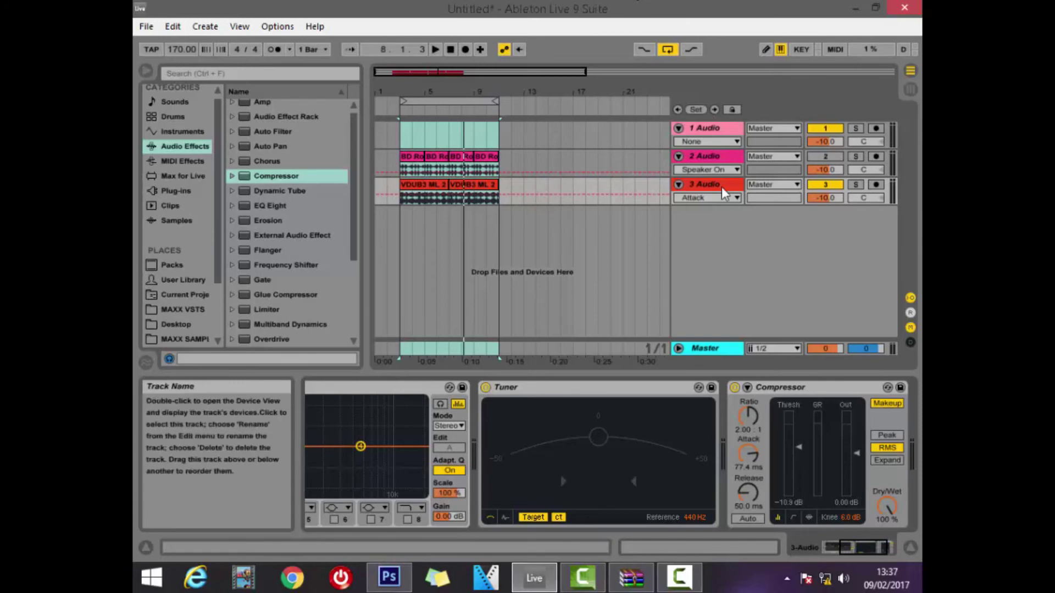
- Remove the Compressor from the 3 Audio track's device chain
click(789, 387)
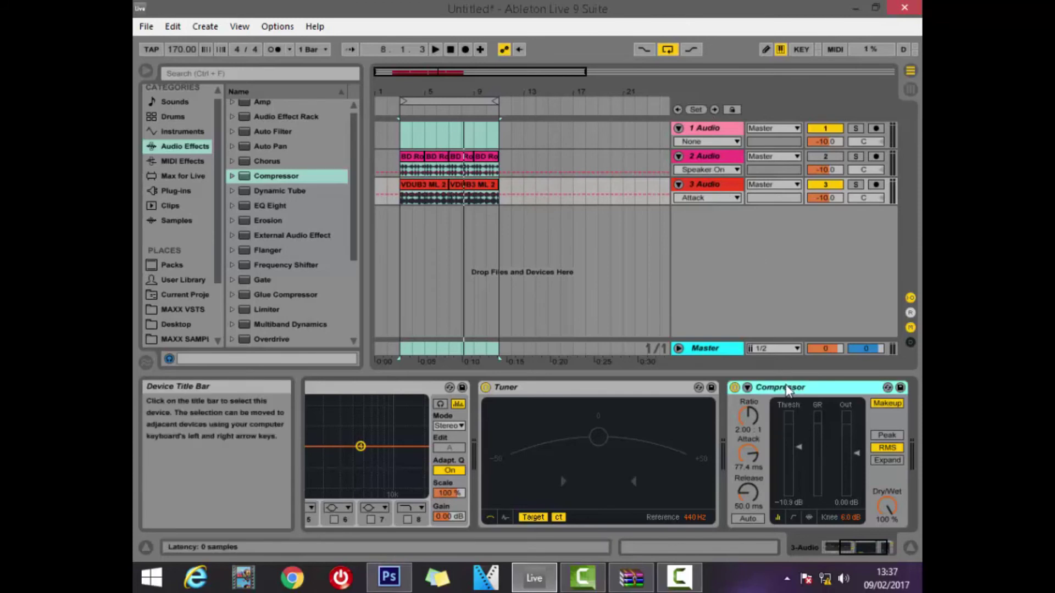
right_click(789, 388)
click(812, 468)
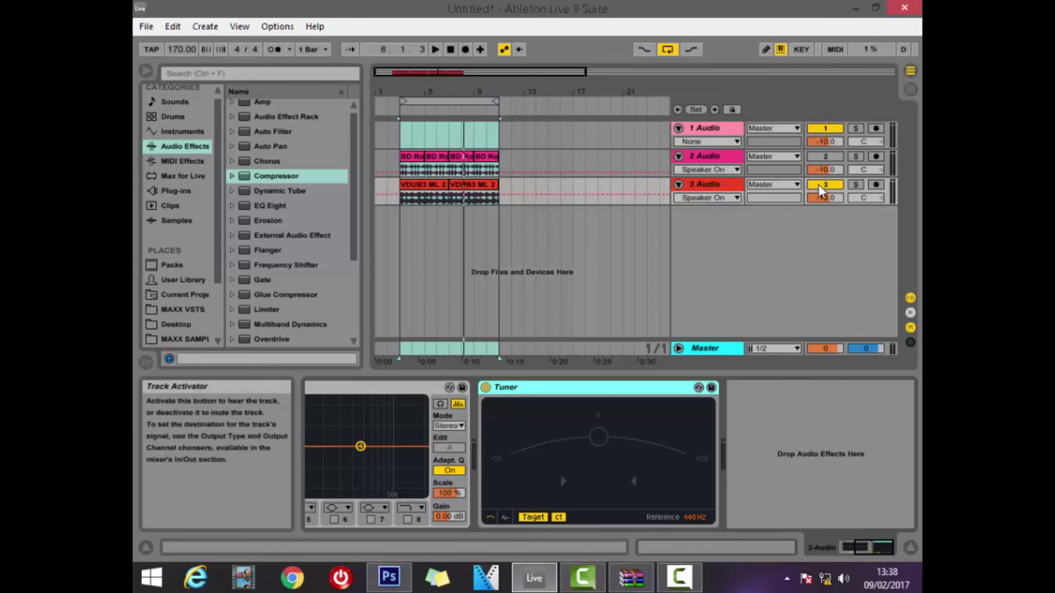
- Group the three audio tracks into one group track
click(712, 189)
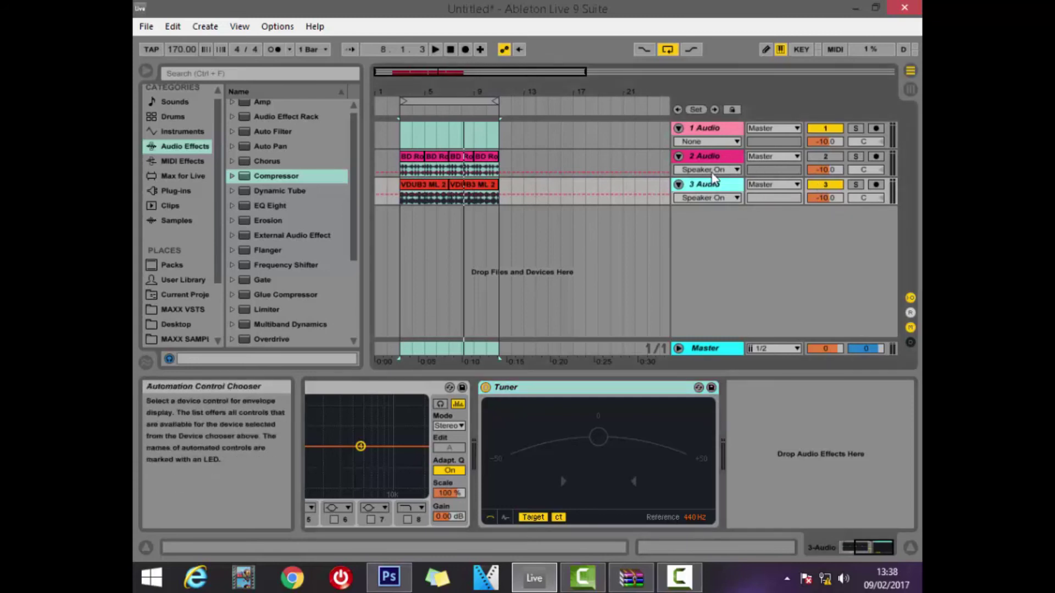
shift+click(714, 158)
click(721, 132)
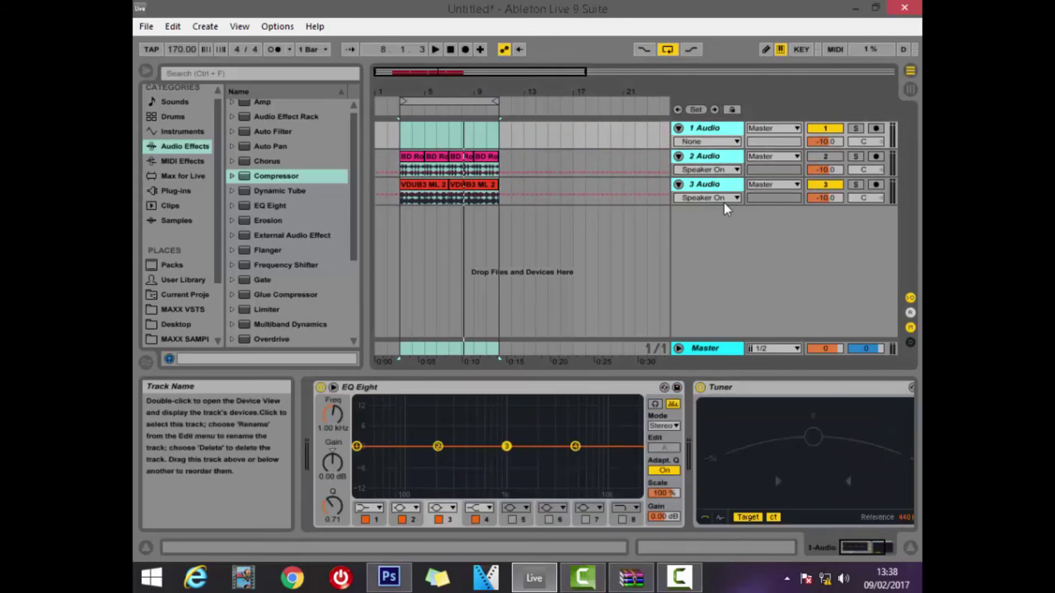
right_click(713, 158)
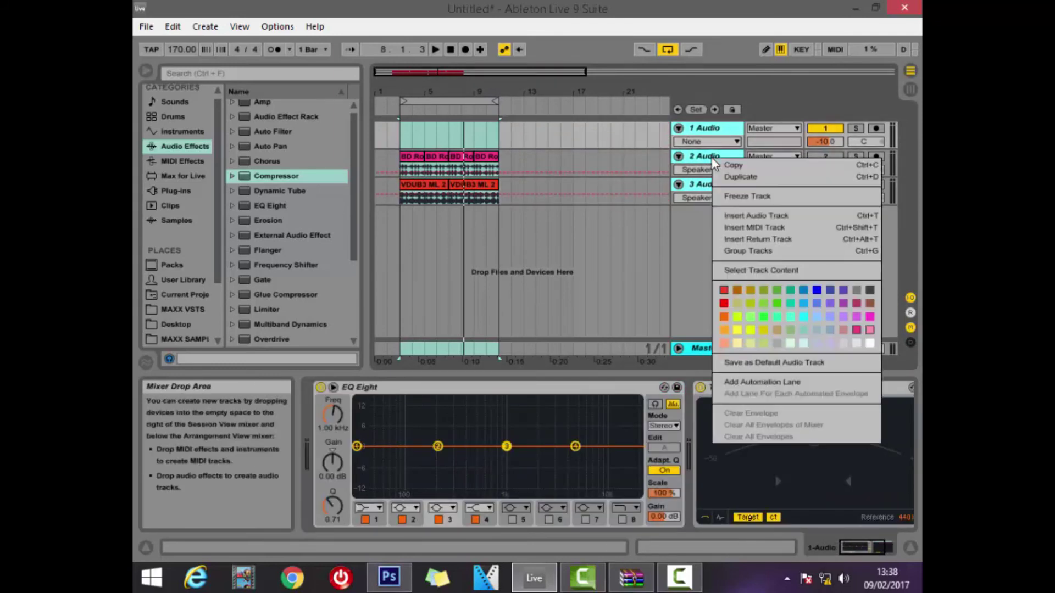
click(756, 251)
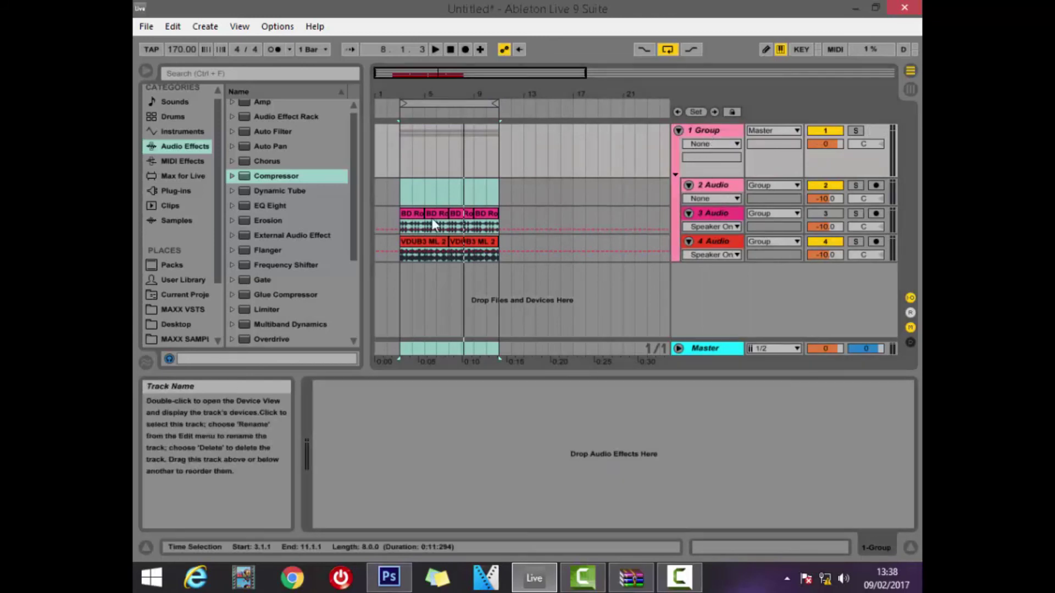
- Add Multiband Dynamics to the group track and set its Amount to 0 %
scroll(270, 228, down, 1)
scroll(272, 236, down, 1)
drag(282, 220, 405, 423)
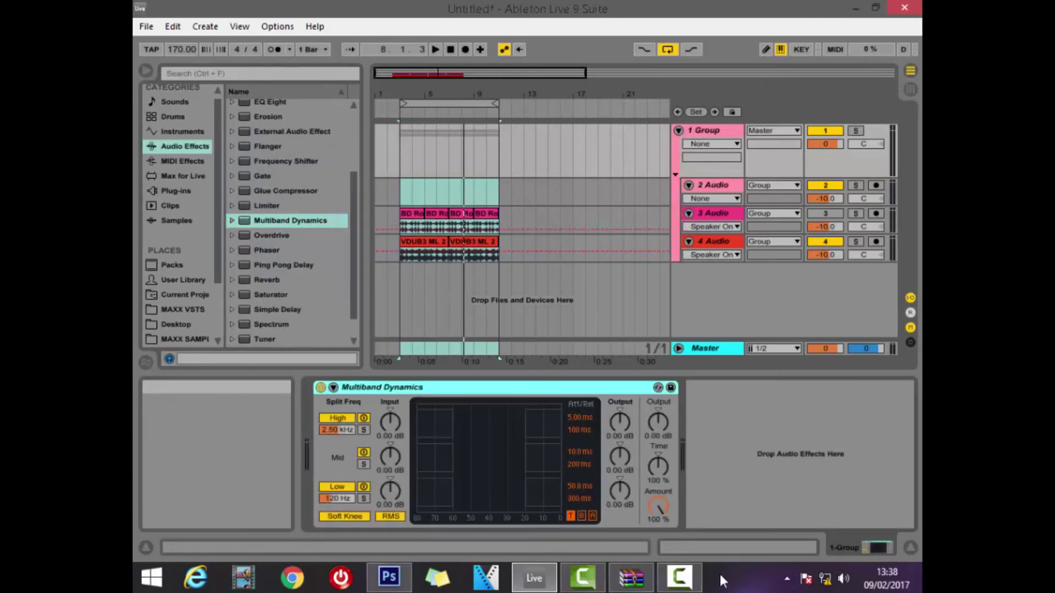
drag(657, 503, 657, 566)
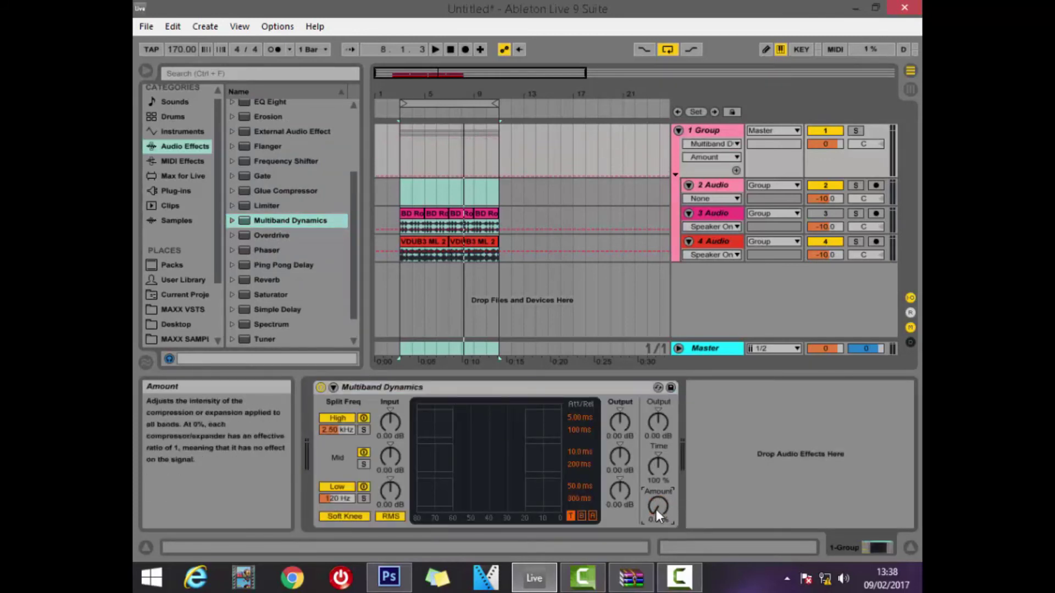
- Play the loop and solo the Multiband Dynamics high, mid and low bands in turn, then stop playback and unsolo the low band
key(space)
click(364, 430)
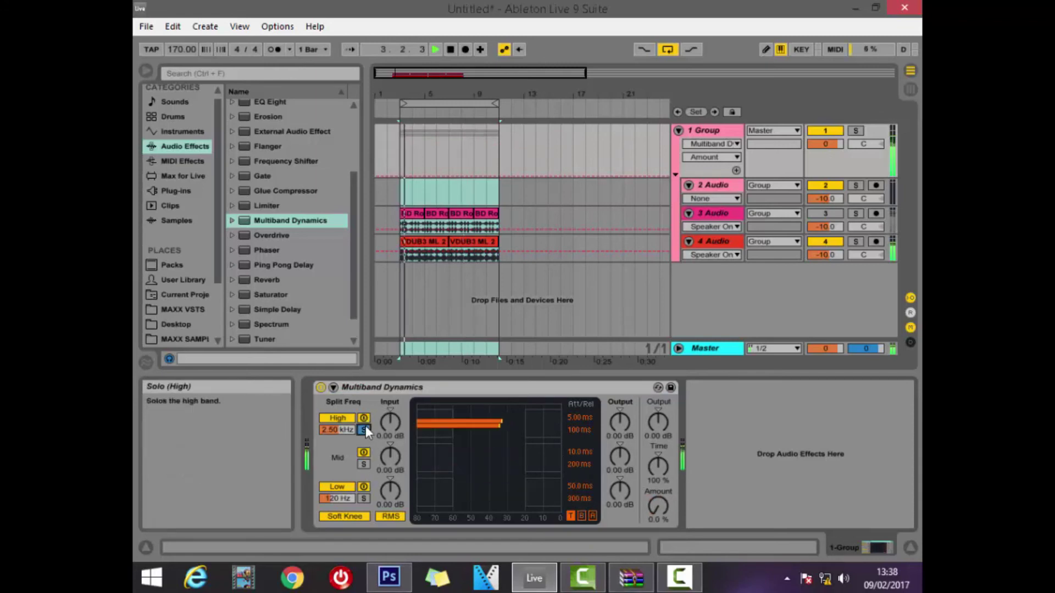
click(365, 464)
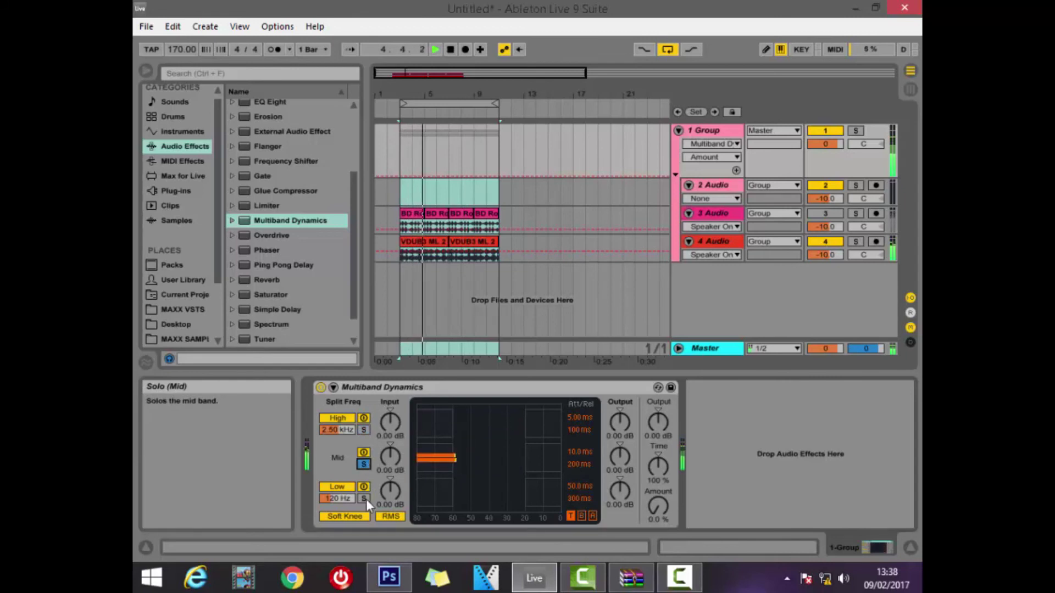
click(363, 499)
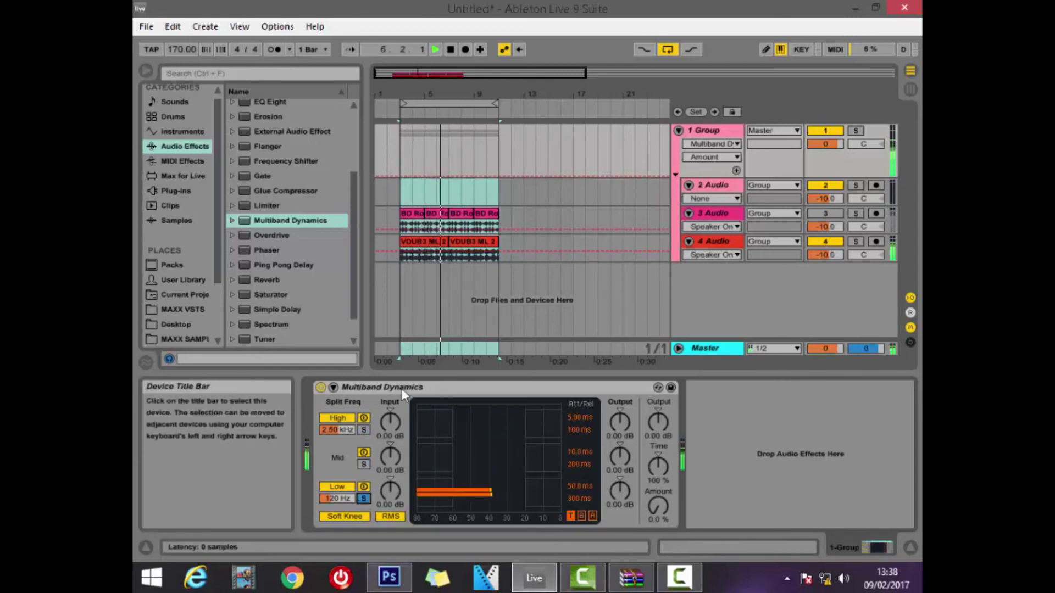
key(space)
click(362, 497)
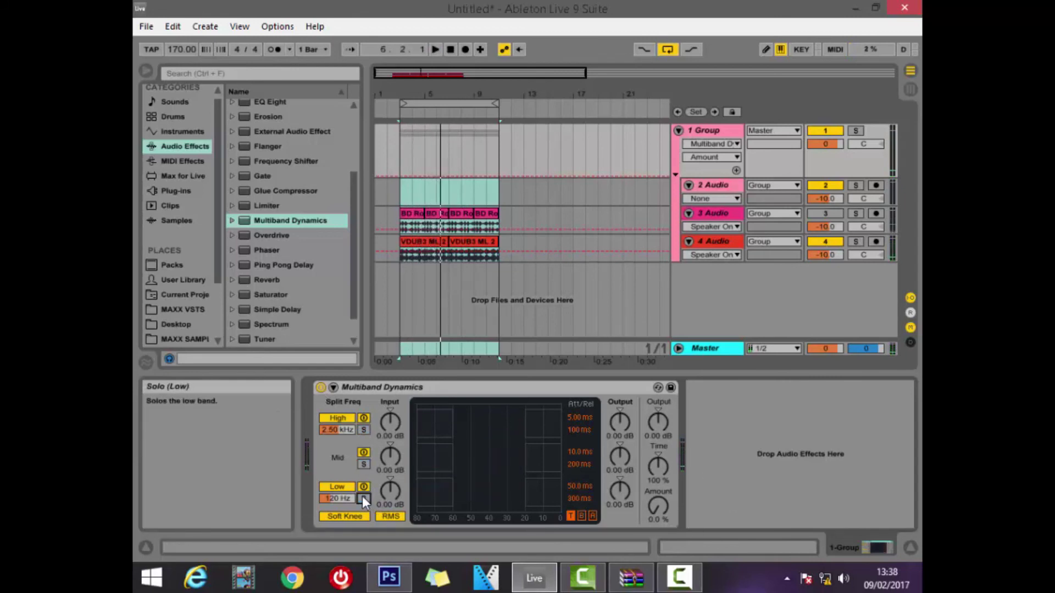
click(446, 391)
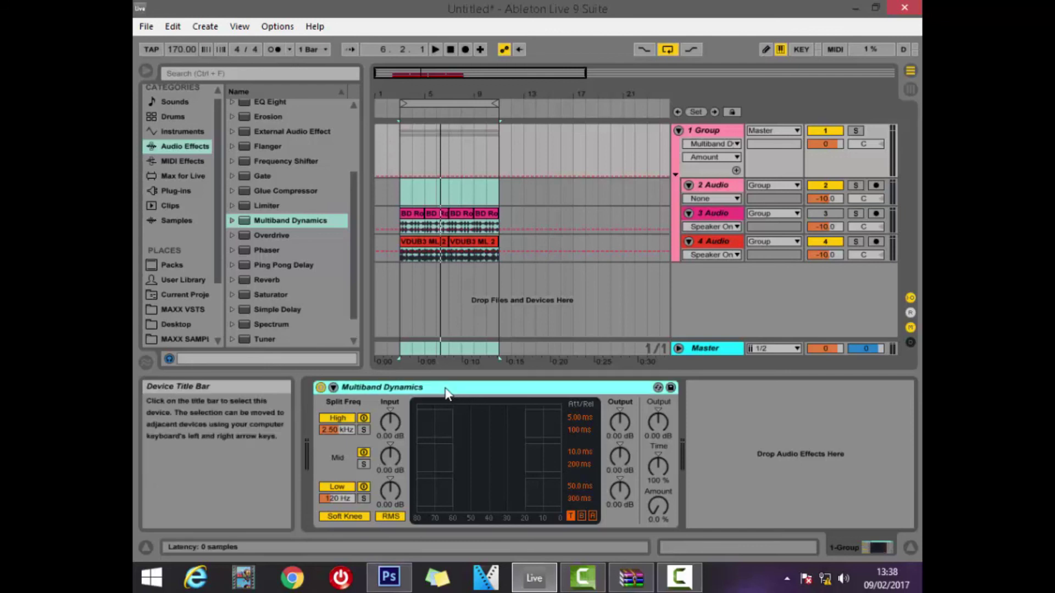